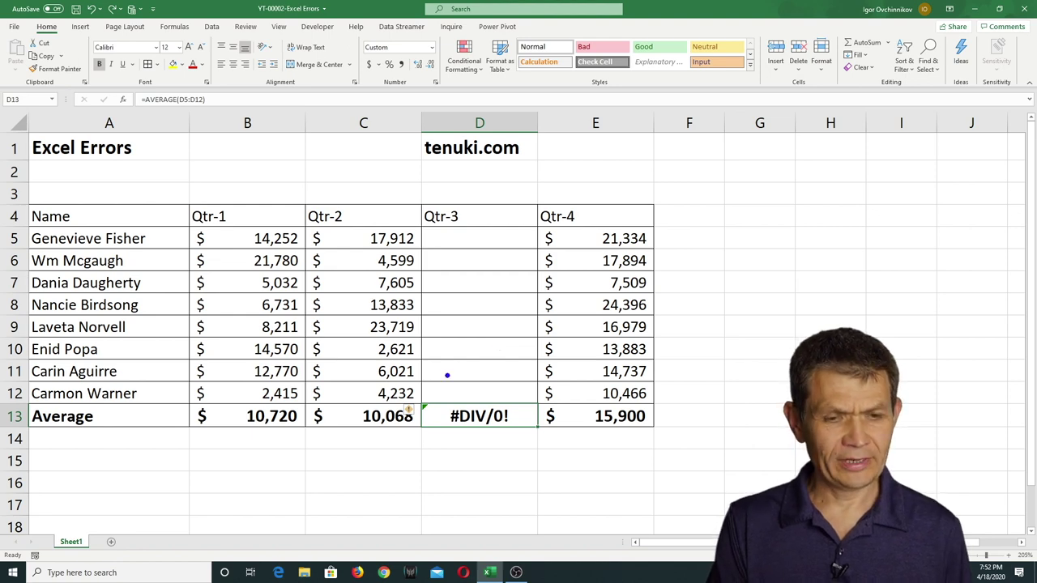
Review the Qtr-1 average formula, the blank Qtr-3 figures, and the Qtr-3 average formula.
{"action": "mouse_move", "coordinate": [187, 403]}
{"action": "left_mouse_down"}
{"action": "mouse_move", "coordinate": [219, 413]}
{"action": "mouse_move", "coordinate": [656, 433]}
{"action": "left_mouse_up"}
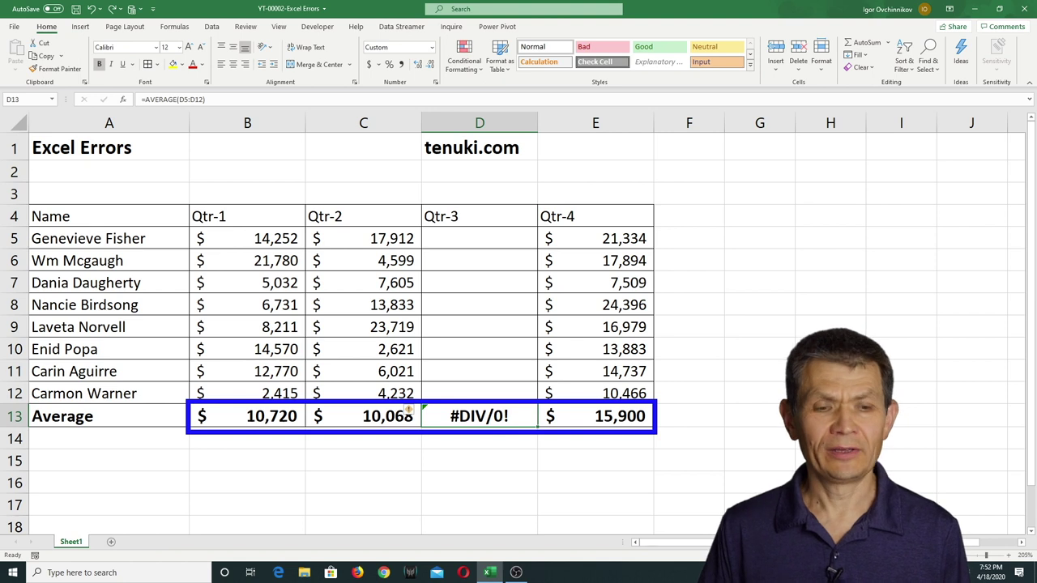
{"action": "double_click", "coordinate": [278, 417]}
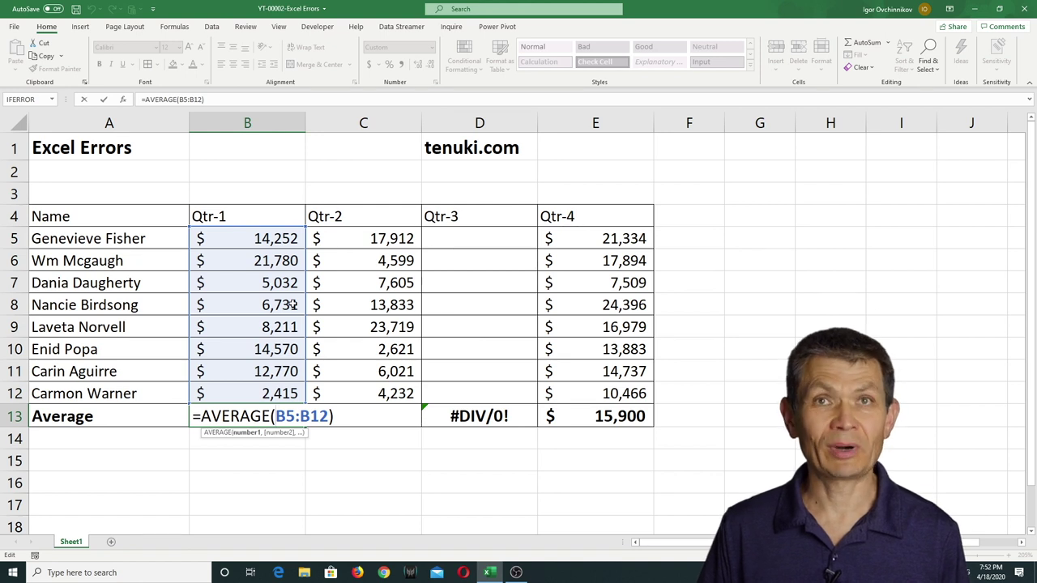
{"action": "key", "text": "Escape"}
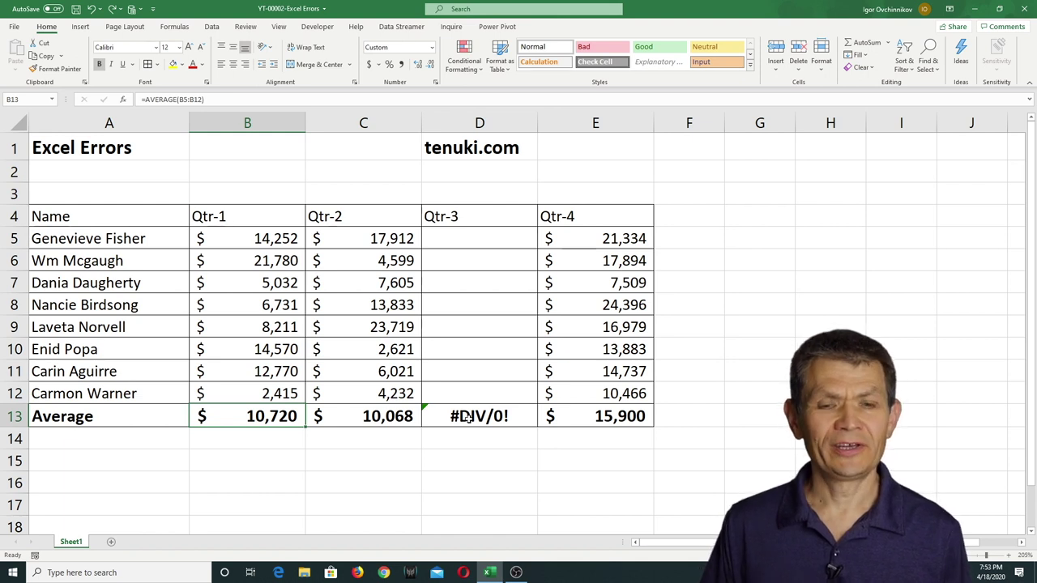
{"action": "left_click_drag", "start_coordinate": [486, 238], "coordinate": [481, 395]}
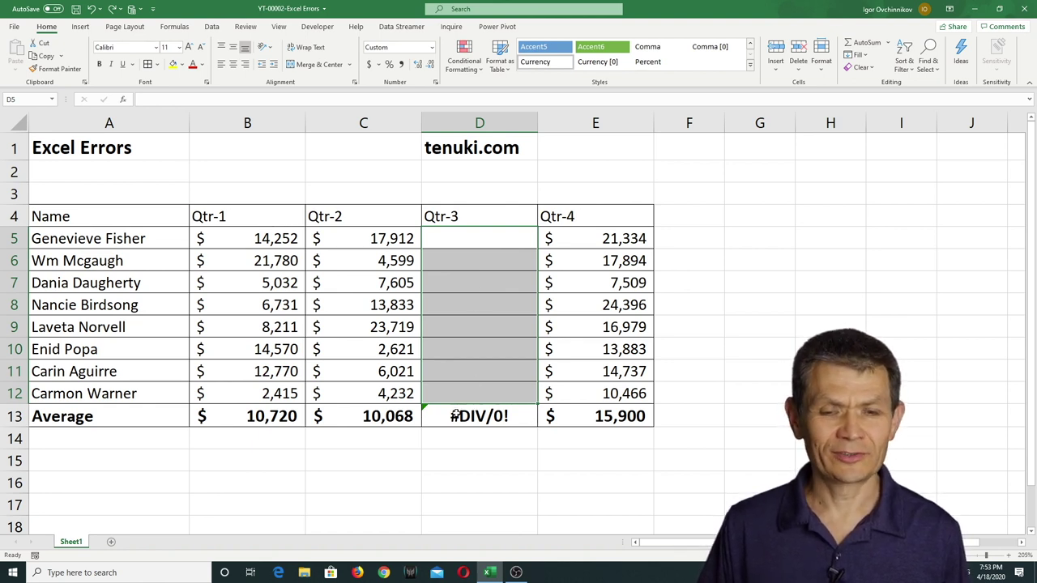
{"action": "left_click", "coordinate": [455, 416]}
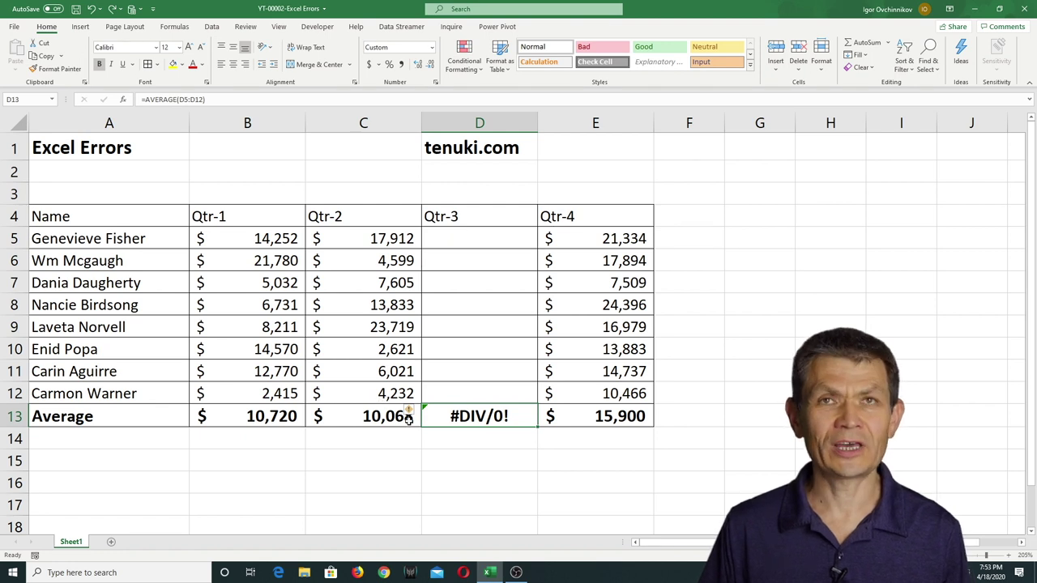
Wrap the B13 average in IFERROR with the fallback "Nothing to Average".
{"action": "left_click", "coordinate": [276, 418]}
{"action": "double_click", "coordinate": [275, 417]}
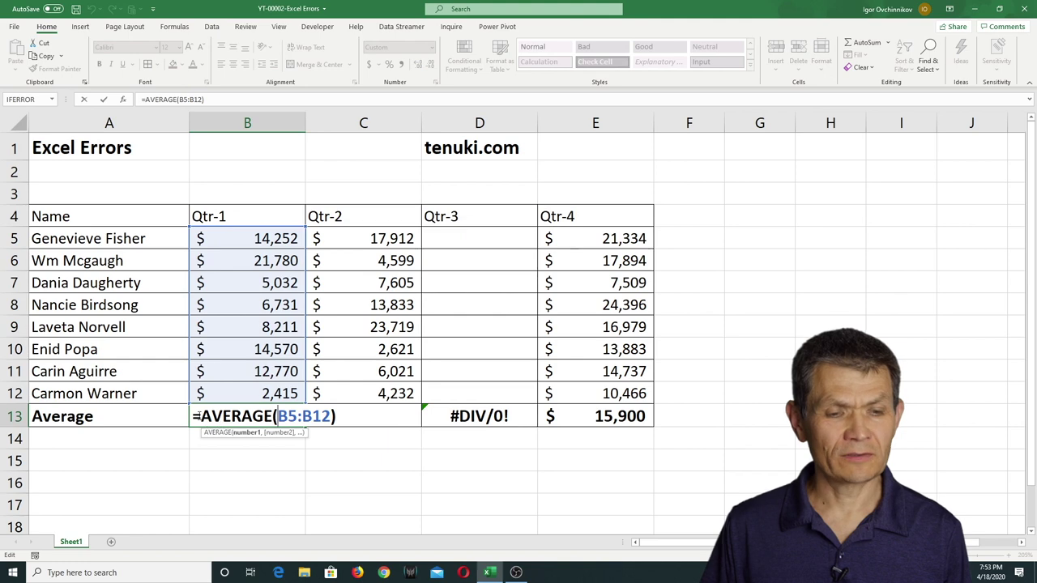
{"action": "left_click", "coordinate": [196, 416]}
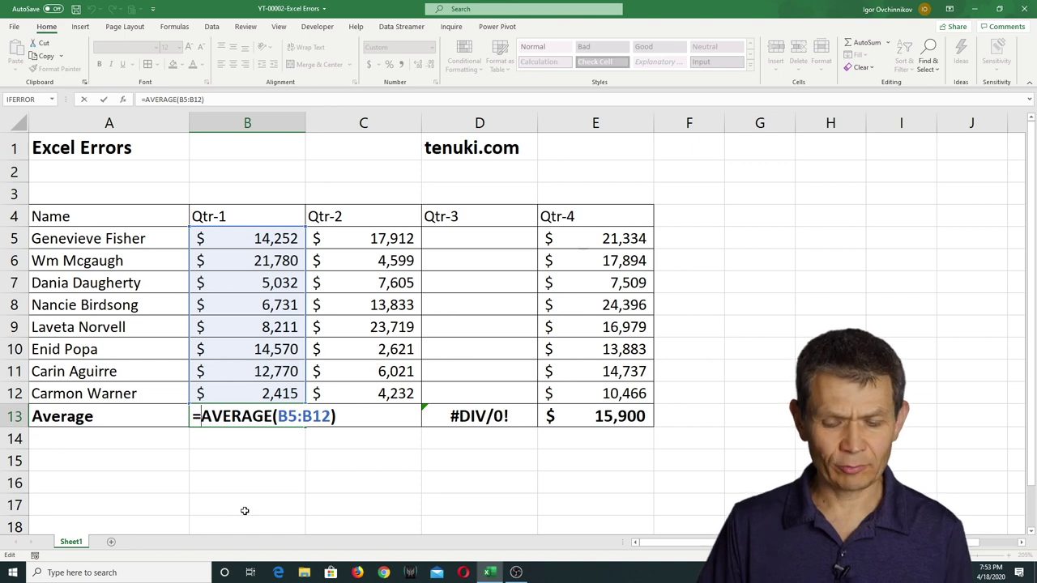
{"action": "type", "text": "i"}
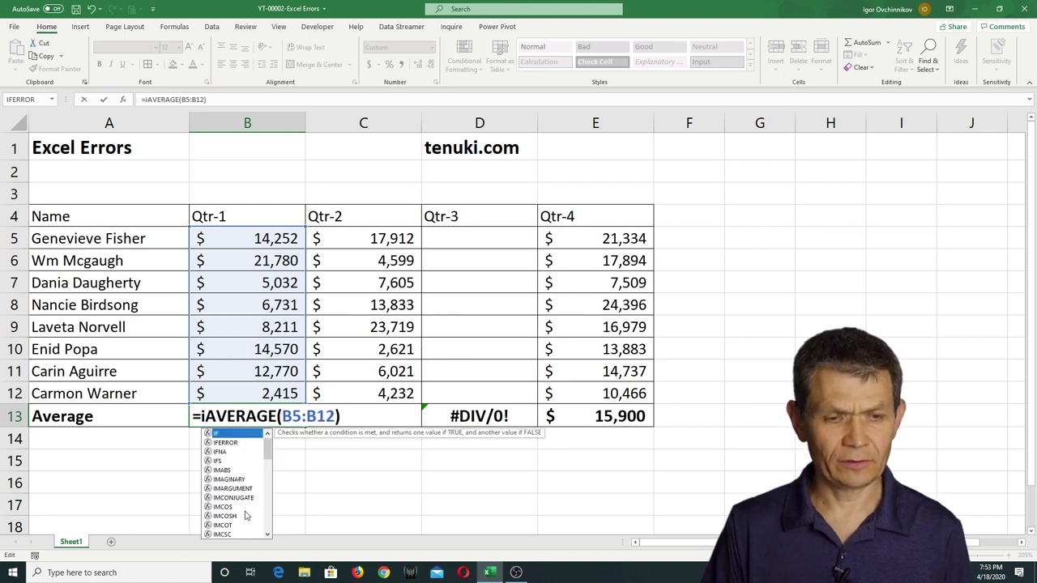
{"action": "type", "text": "fe"}
{"action": "key", "text": "Tab"}
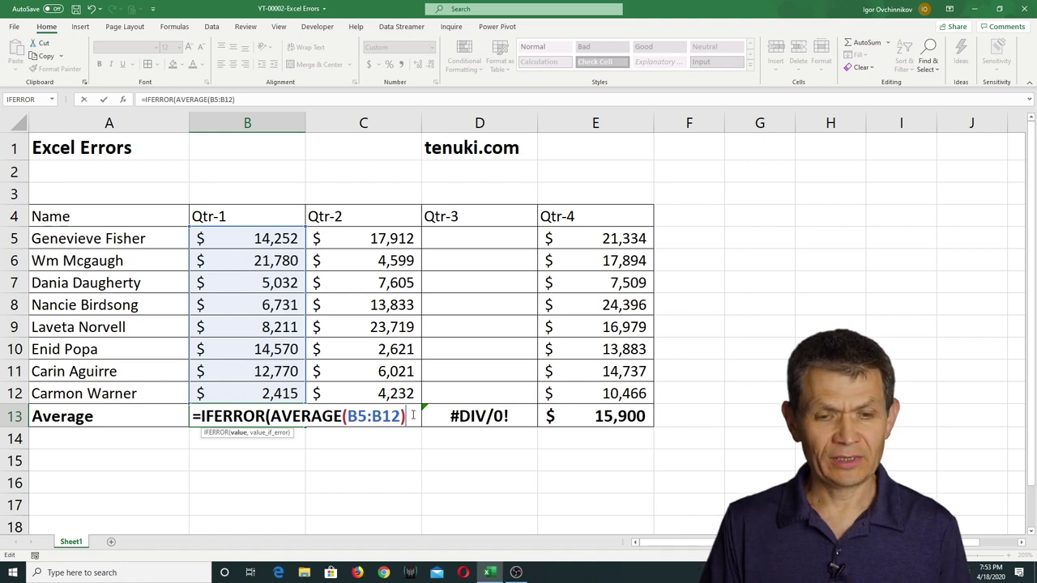
{"action": "type", "text": ","}
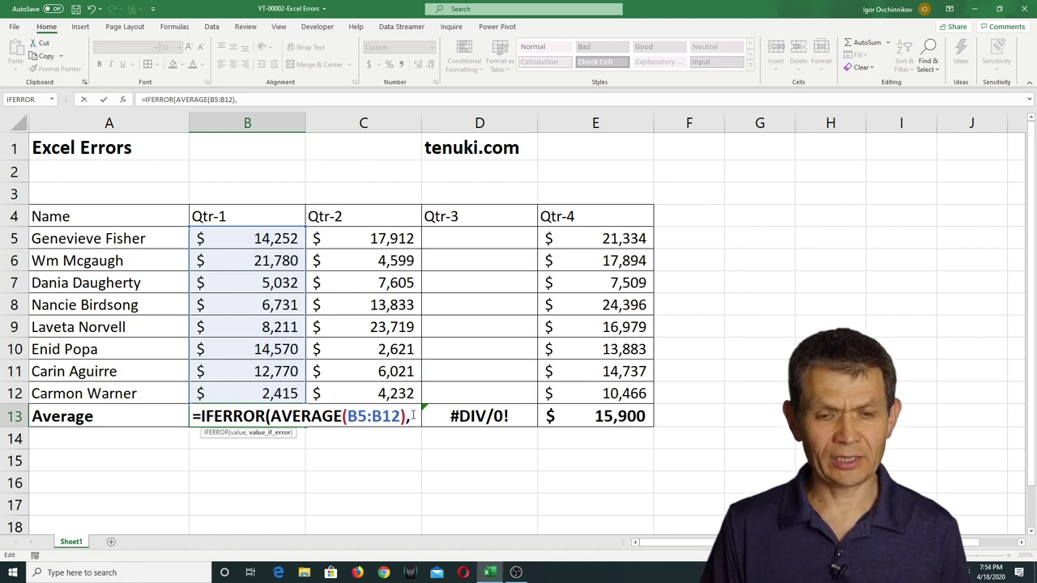
{"action": "type", "text": "\""}
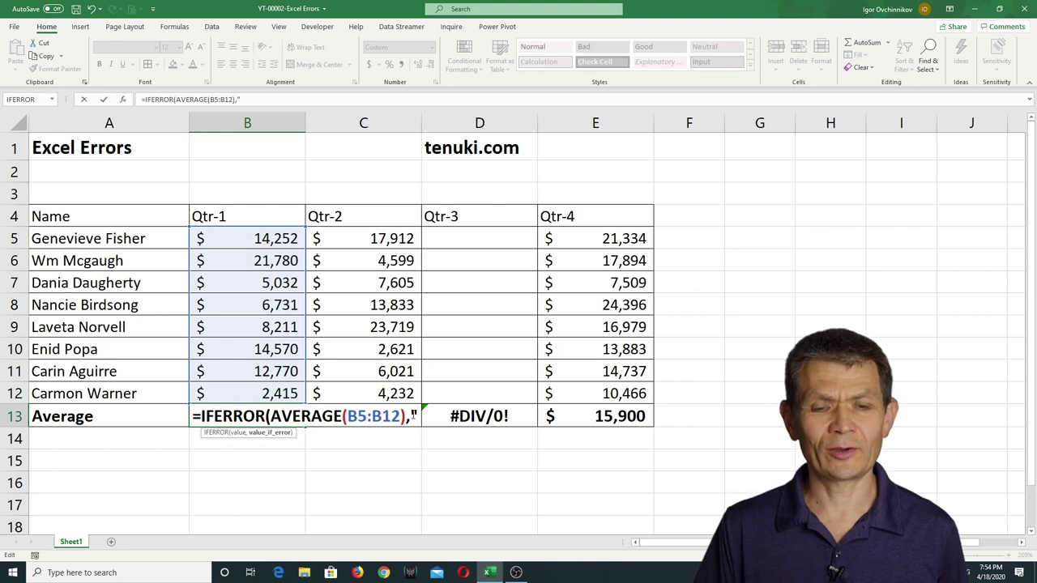
{"action": "type", "text": "Not"}
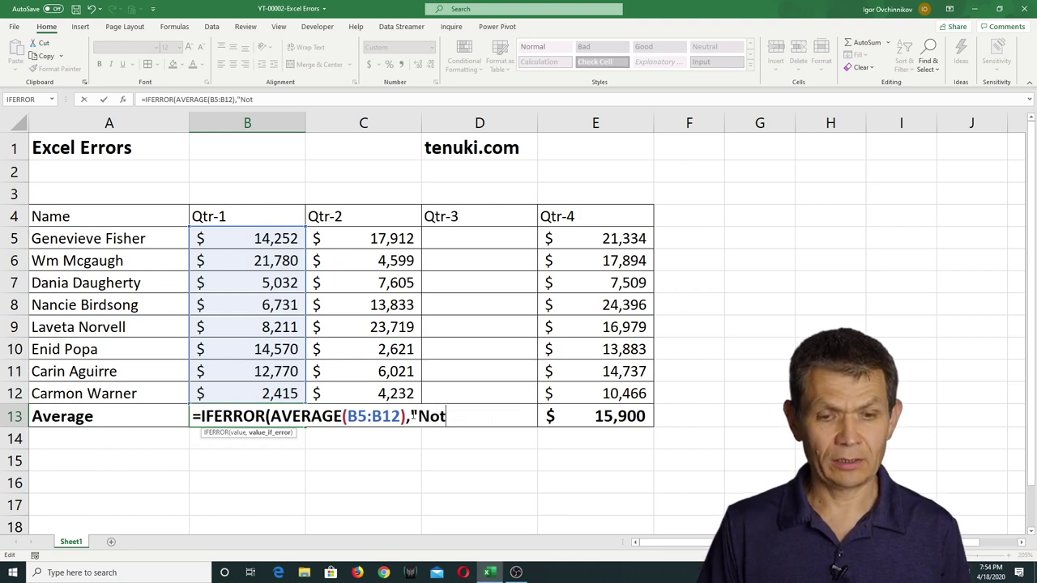
{"action": "type", "text": "hing to "}
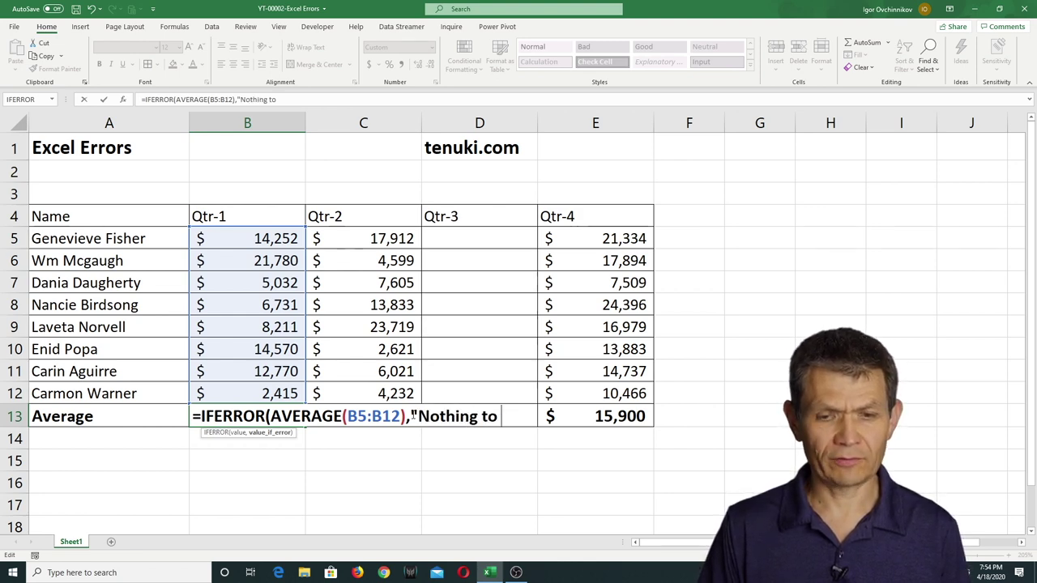
{"action": "type", "text": "Average"}
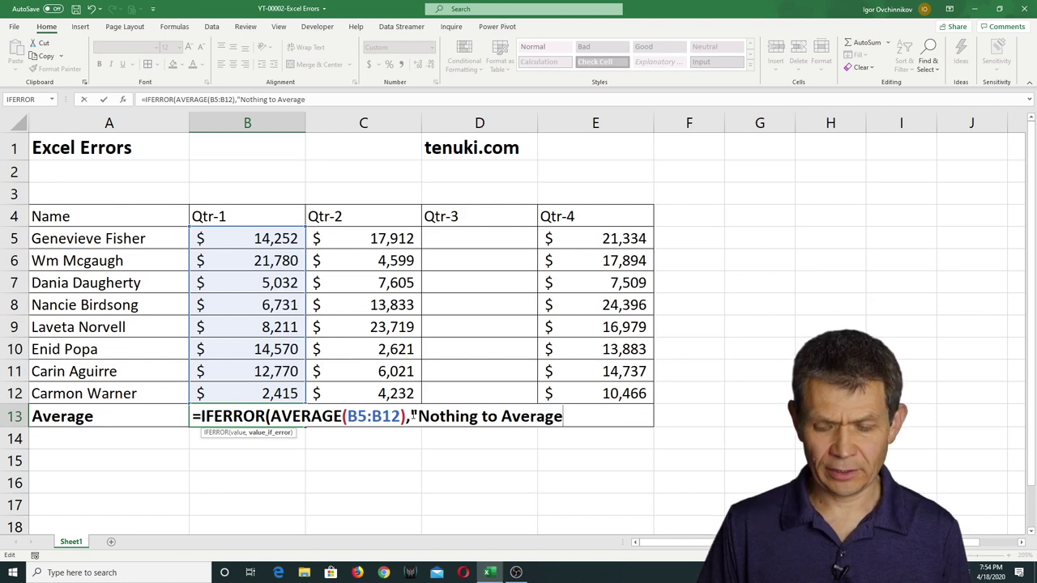
{"action": "type", "text": "\")"}
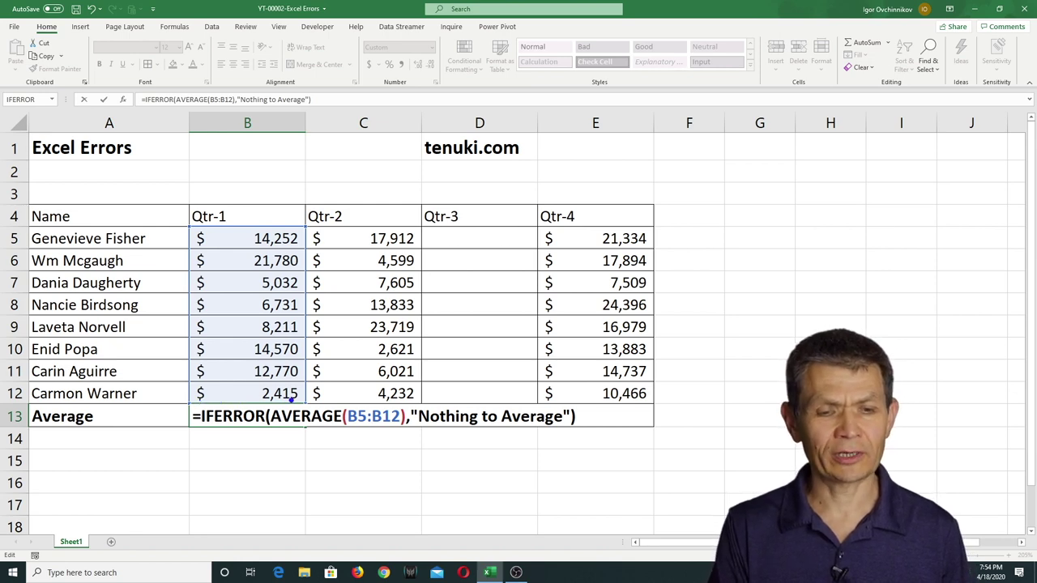
Mark up the IFERROR formula's parts with pen annotations, then clear them.
{"action": "mouse_move", "coordinate": [412, 407]}
{"action": "left_mouse_down"}
{"action": "mouse_move", "coordinate": [343, 395]}
{"action": "mouse_move", "coordinate": [272, 402]}
{"action": "mouse_move", "coordinate": [268, 442]}
{"action": "mouse_move", "coordinate": [386, 439]}
{"action": "mouse_move", "coordinate": [410, 405]}
{"action": "left_mouse_up"}
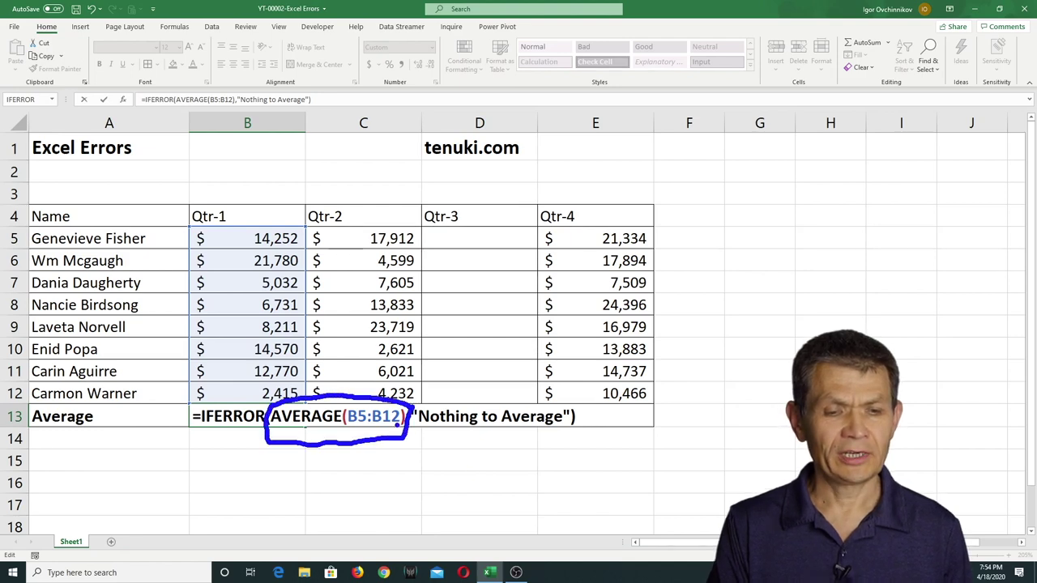
{"action": "mouse_move", "coordinate": [225, 375]}
{"action": "left_mouse_down"}
{"action": "mouse_move", "coordinate": [223, 397]}
{"action": "mouse_move", "coordinate": [236, 398]}
{"action": "left_mouse_up"}
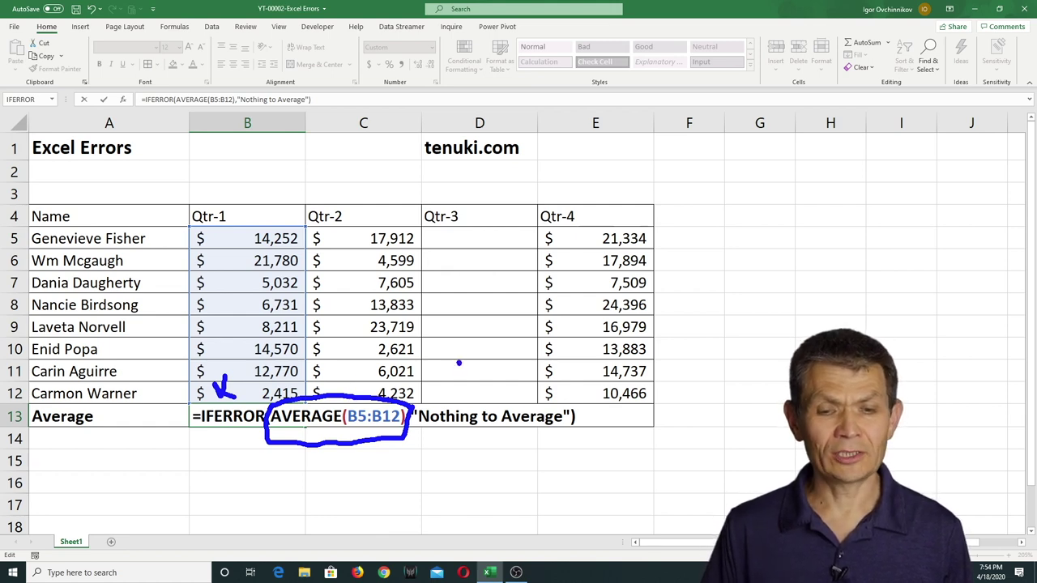
{"action": "left_click_drag", "start_coordinate": [460, 364], "coordinate": [462, 398]}
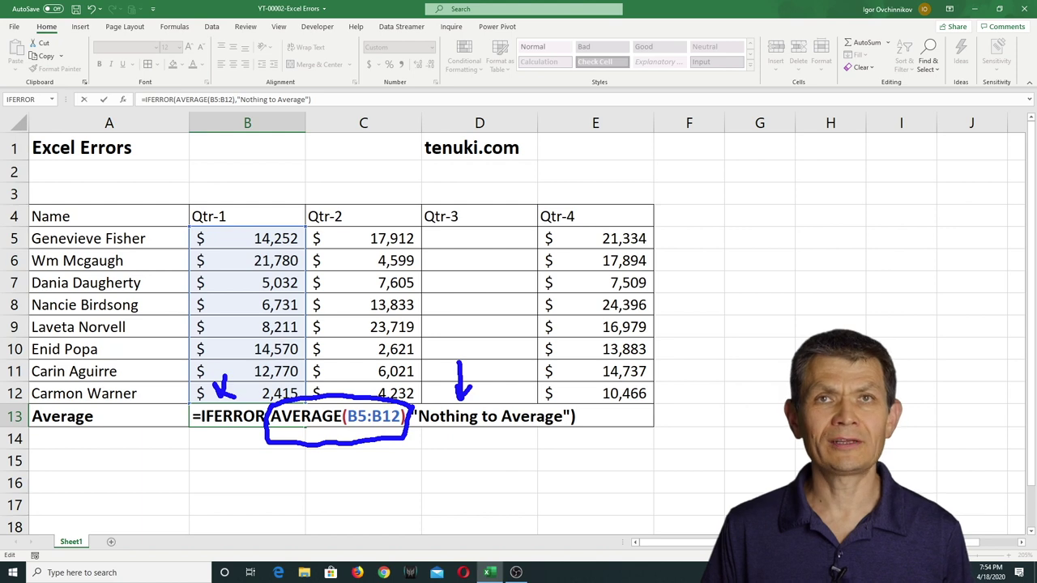
{"action": "key", "text": "Escape"}
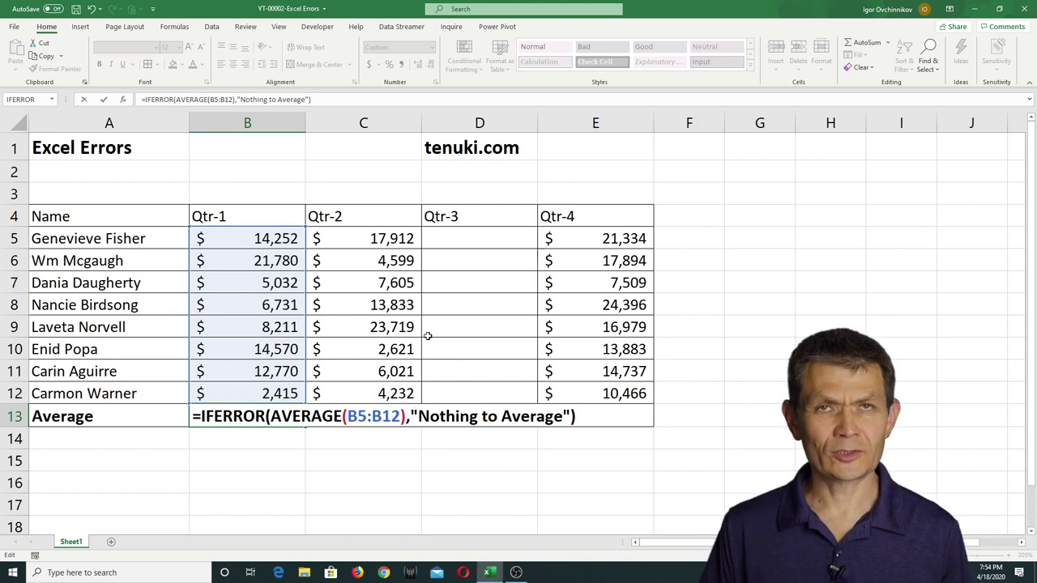
Commit the Qtr-1 IFERROR formula, fill it across C13:E13, and widen column D.
{"action": "key", "text": "ctrl+Return"}
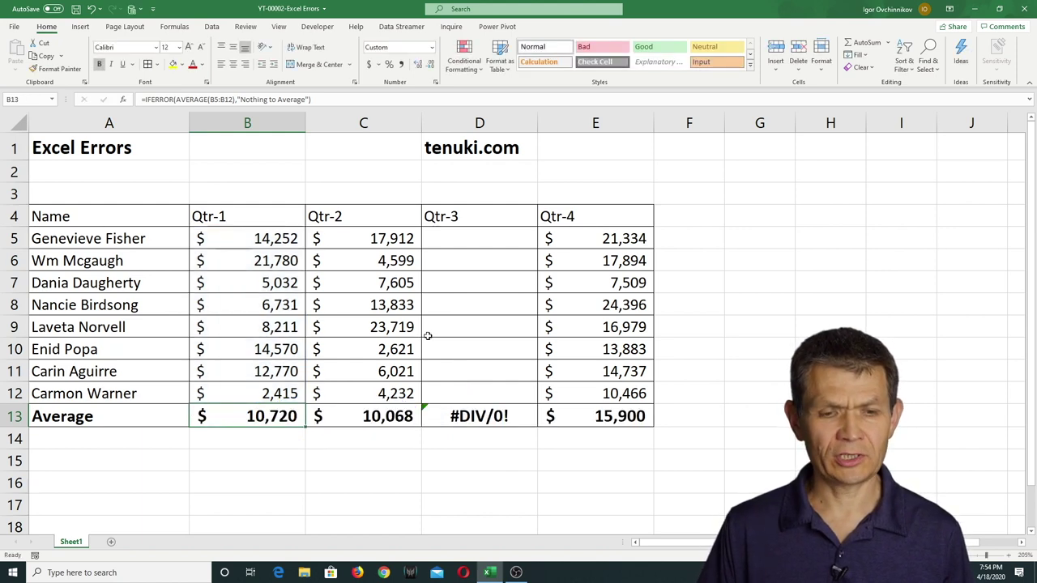
{"action": "left_click_drag", "start_coordinate": [304, 430], "coordinate": [640, 420]}
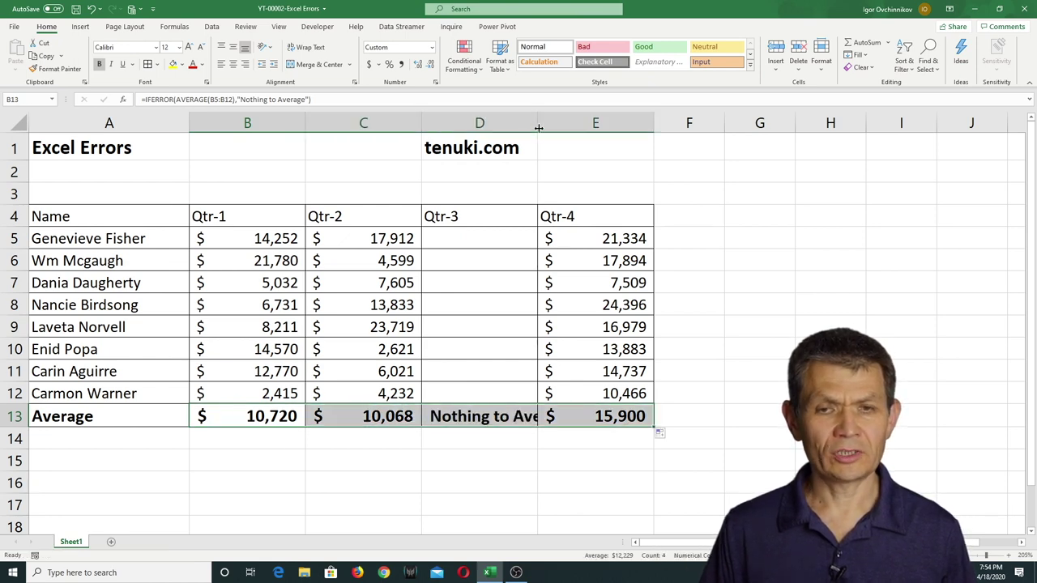
{"action": "left_click_drag", "start_coordinate": [537, 122], "coordinate": [616, 122]}
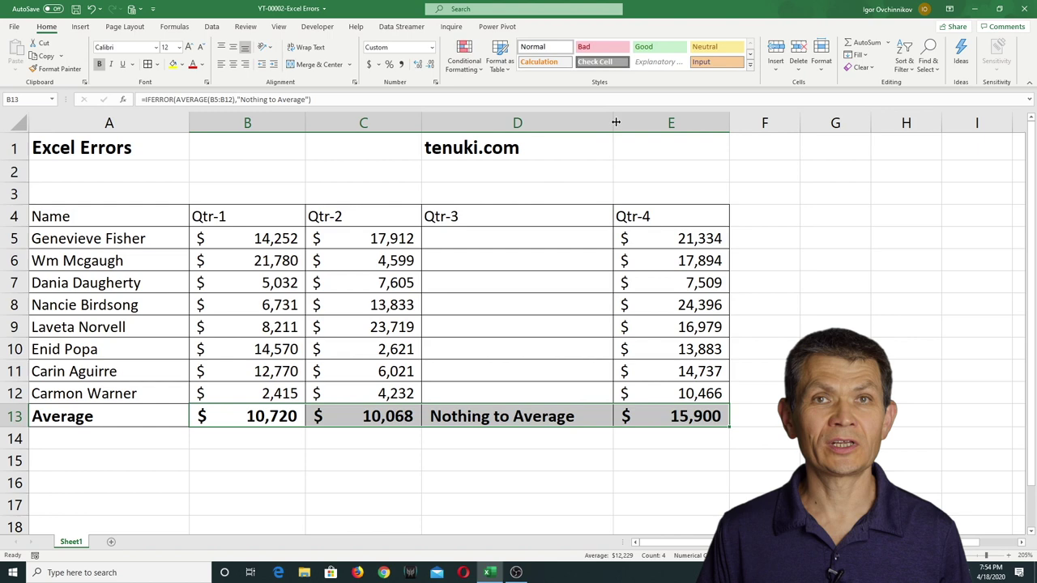
Change the Qtr-3 fallback to 0, making D13 =IFERROR(AVERAGE(D5:D12),0).
{"action": "double_click", "coordinate": [458, 417]}
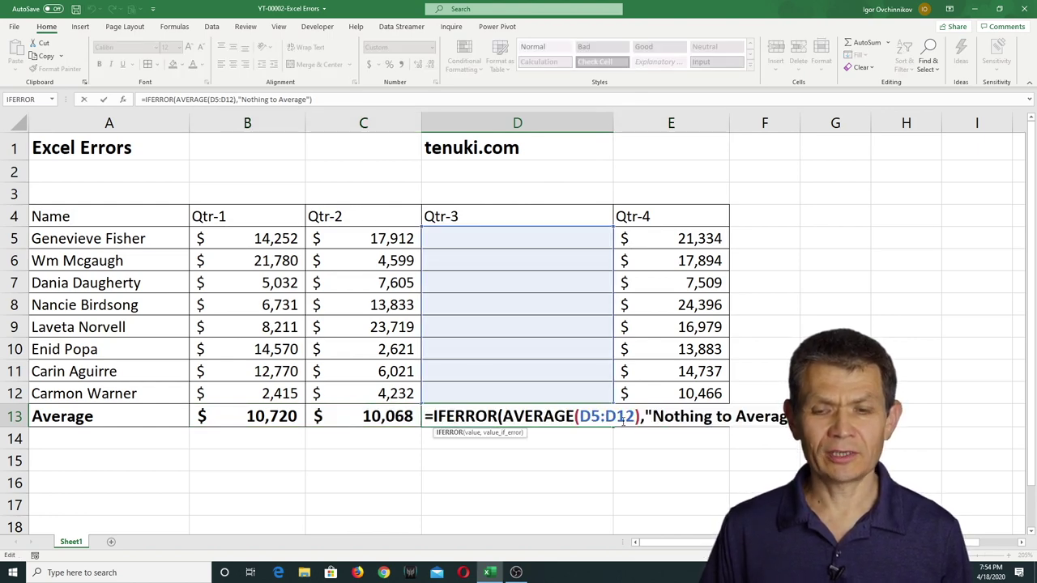
{"action": "left_click_drag", "start_coordinate": [654, 418], "coordinate": [756, 410]}
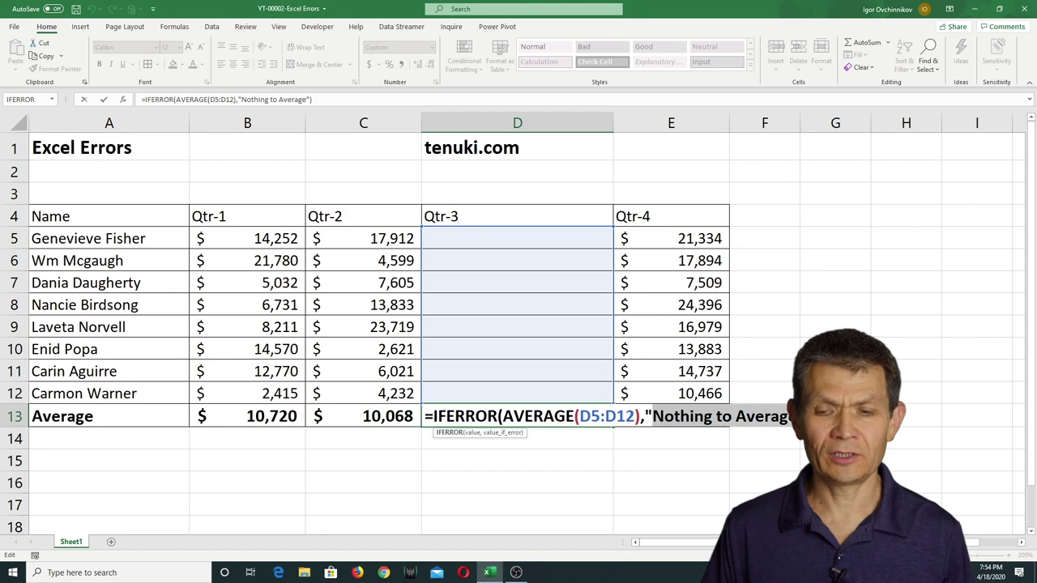
{"action": "mouse_move", "coordinate": [654, 417]}
{"action": "left_mouse_down"}
{"action": "mouse_move", "coordinate": [745, 417]}
{"action": "mouse_move", "coordinate": [643, 417]}
{"action": "left_mouse_up"}
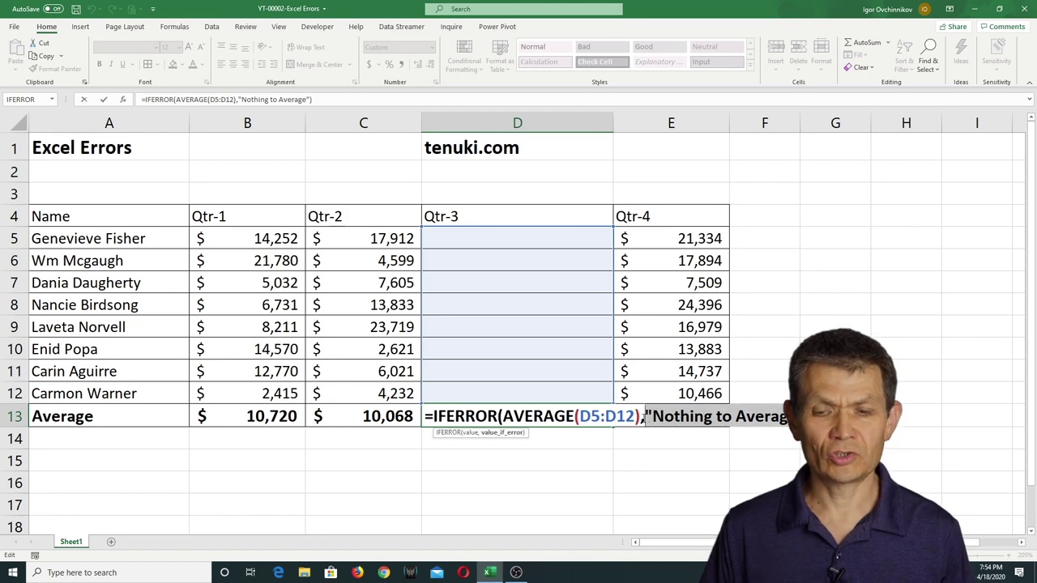
{"action": "type", "text": "0"}
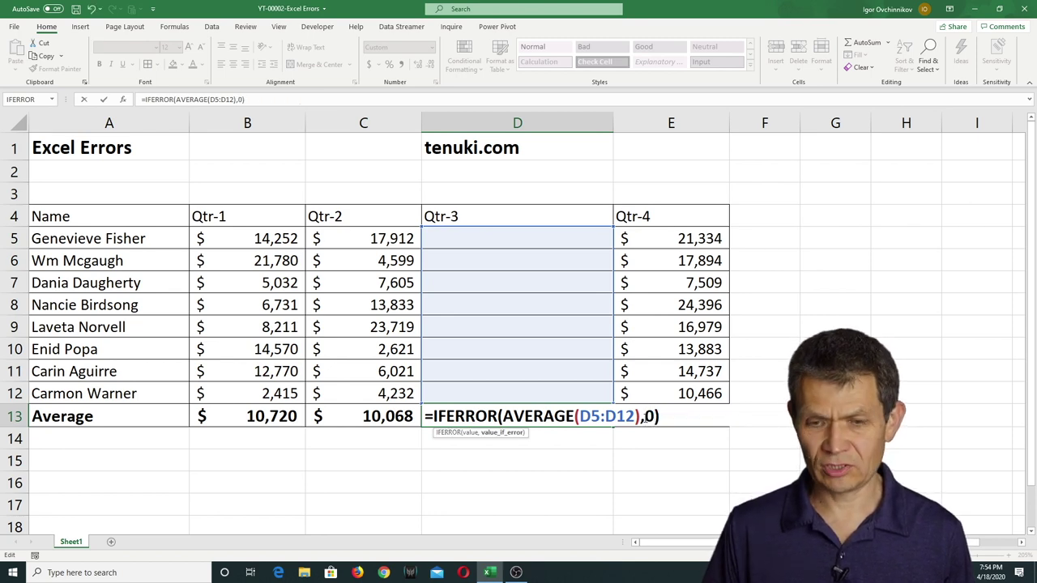
{"action": "key", "text": "Return"}
{"action": "left_click", "coordinate": [571, 419]}
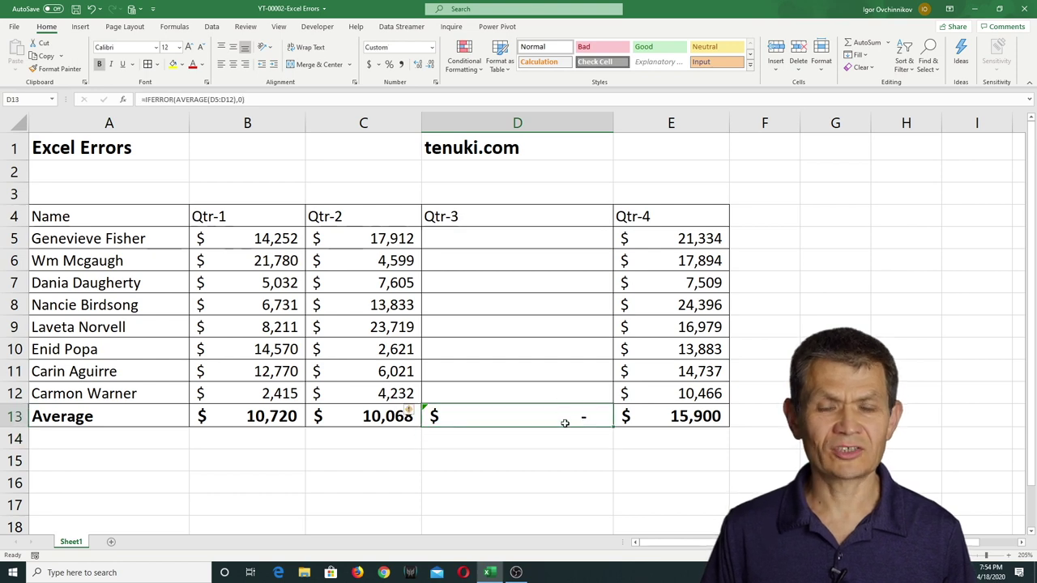